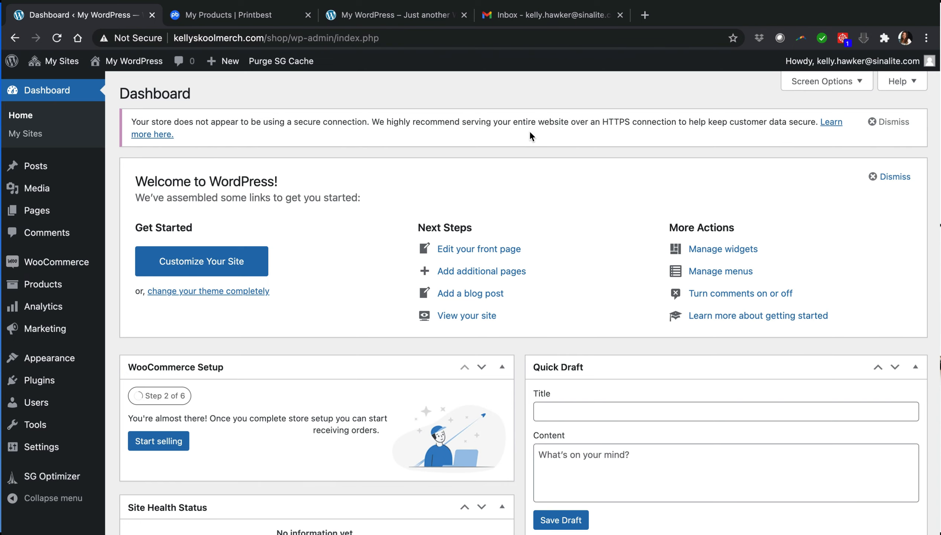
Open the WooCommerce home page and look over the store setup tasks and product tips
{"action": "left_click", "coordinate": [76, 266]}
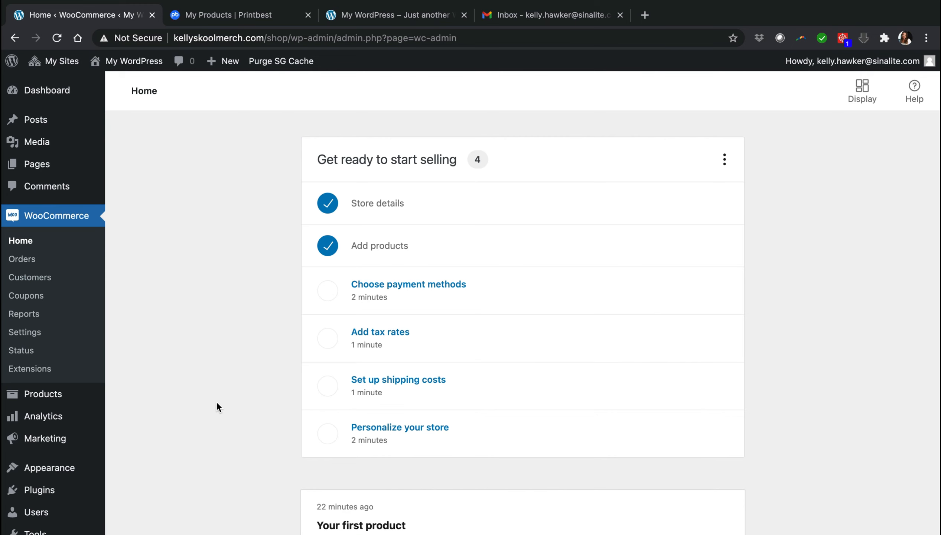
{"action": "scroll", "coordinate": [217, 407], "scroll_direction": "down", "scroll_amount": 5}
{"action": "scroll", "coordinate": [217, 408], "scroll_direction": "down", "scroll_amount": 12}
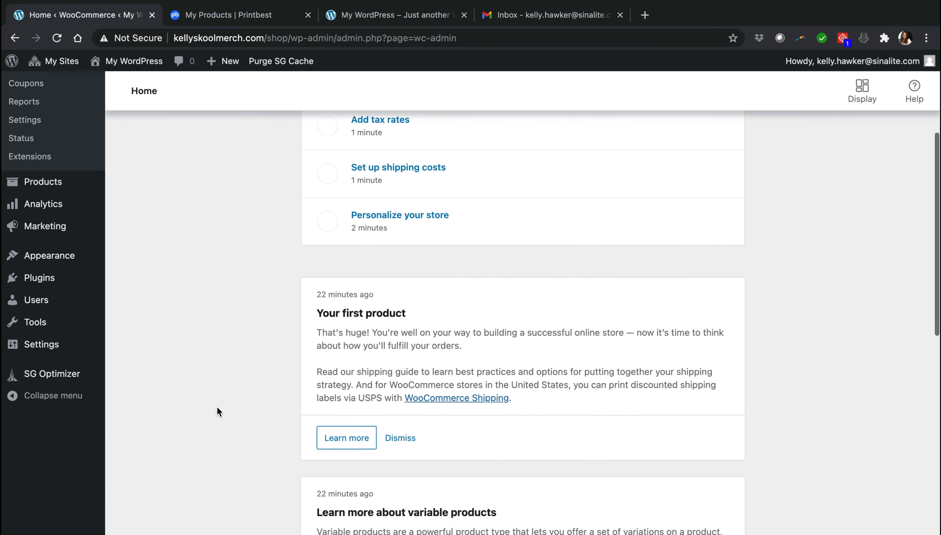
{"action": "scroll", "coordinate": [216, 410], "scroll_direction": "up", "scroll_amount": 14}
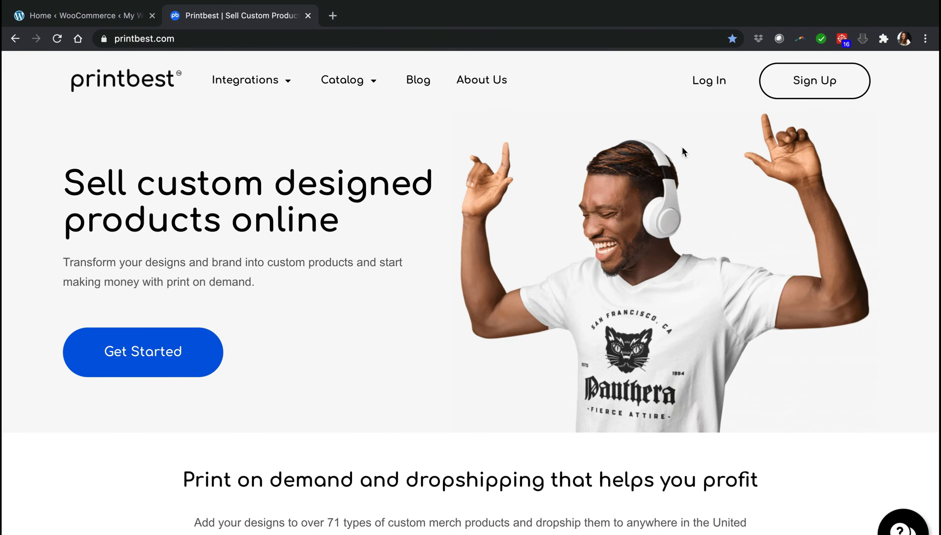
Switch to the Printbest website, sign in with the prefilled account credentials, and decline saving the login to LastPass
{"action": "left_click", "coordinate": [714, 80]}
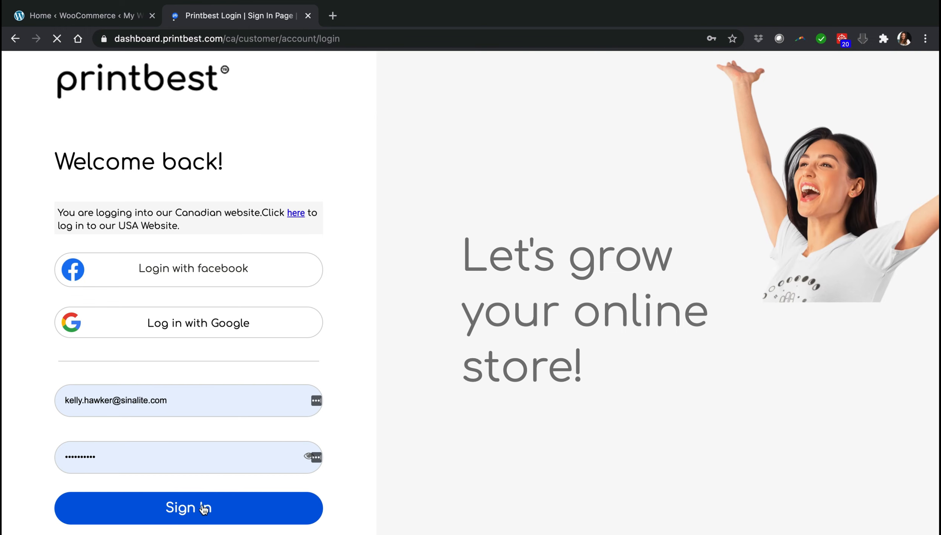
{"action": "left_click", "coordinate": [201, 511]}
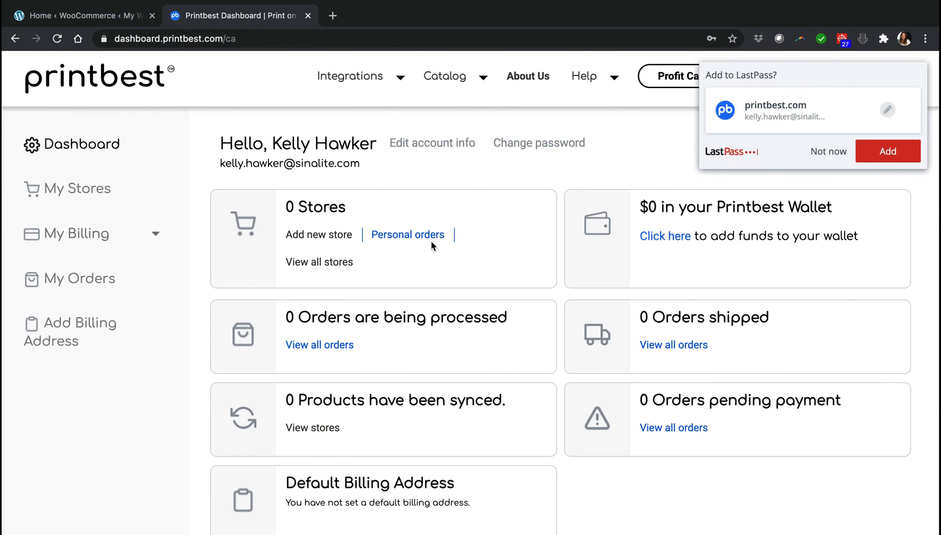
{"action": "left_click", "coordinate": [827, 158]}
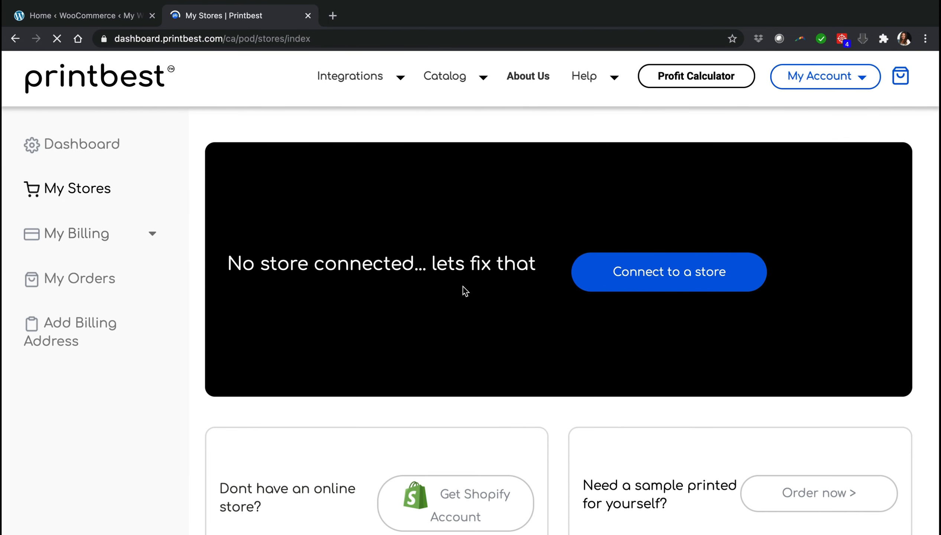
{"action": "left_click", "coordinate": [670, 275]}
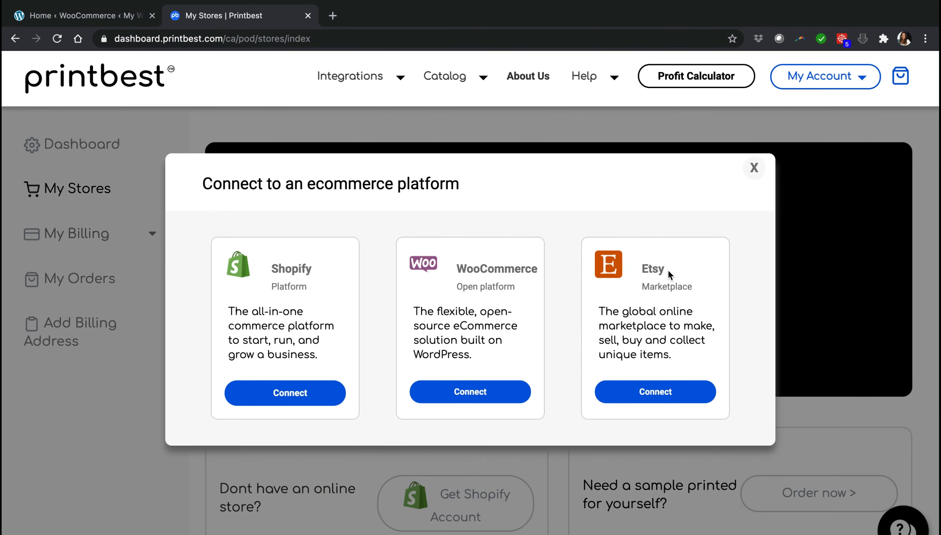
{"action": "left_click", "coordinate": [484, 396]}
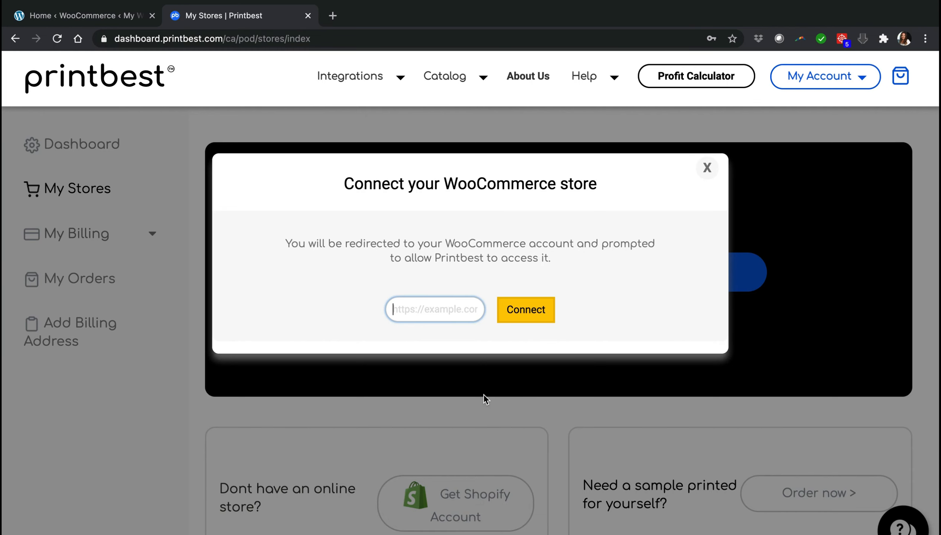
{"action": "type", "text": "http://kellyskoolmerch.com/shop"}
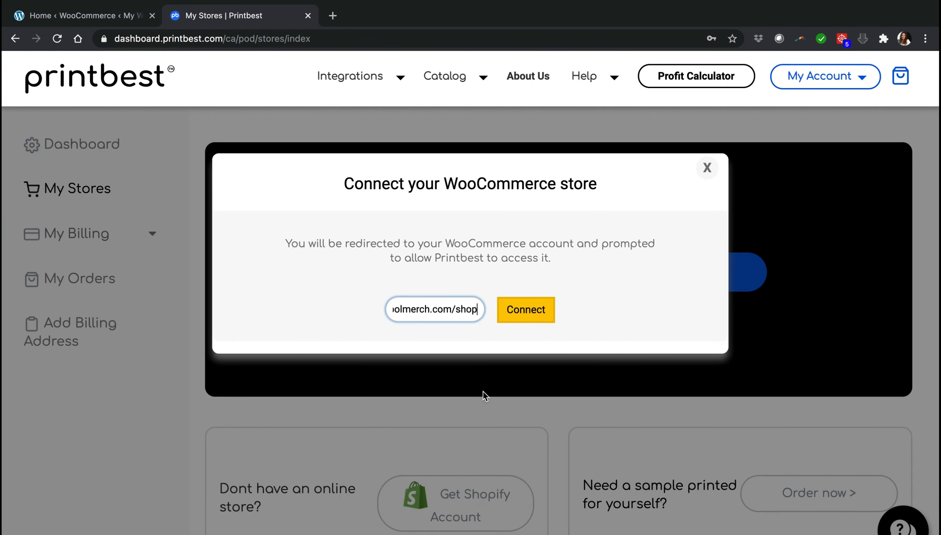
{"action": "left_click", "coordinate": [523, 309]}
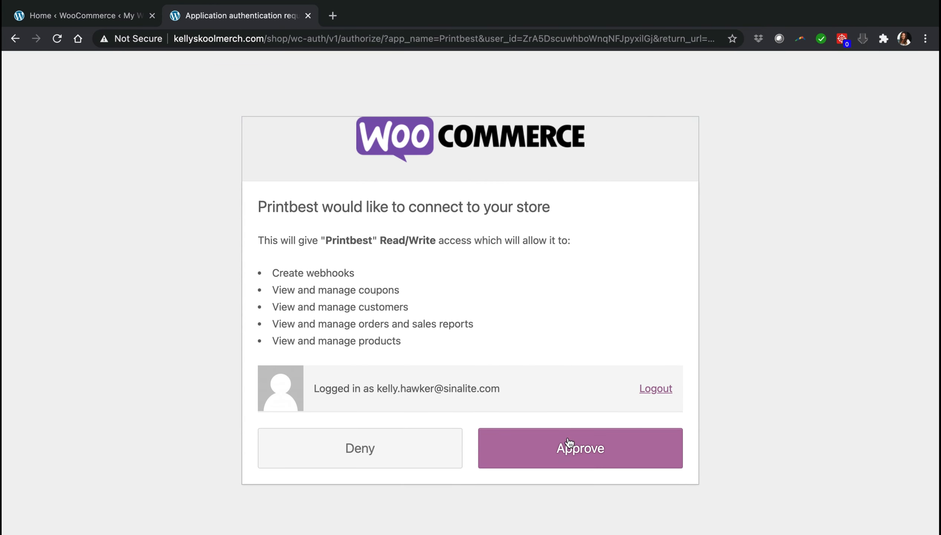
{"action": "left_click", "coordinate": [570, 448]}
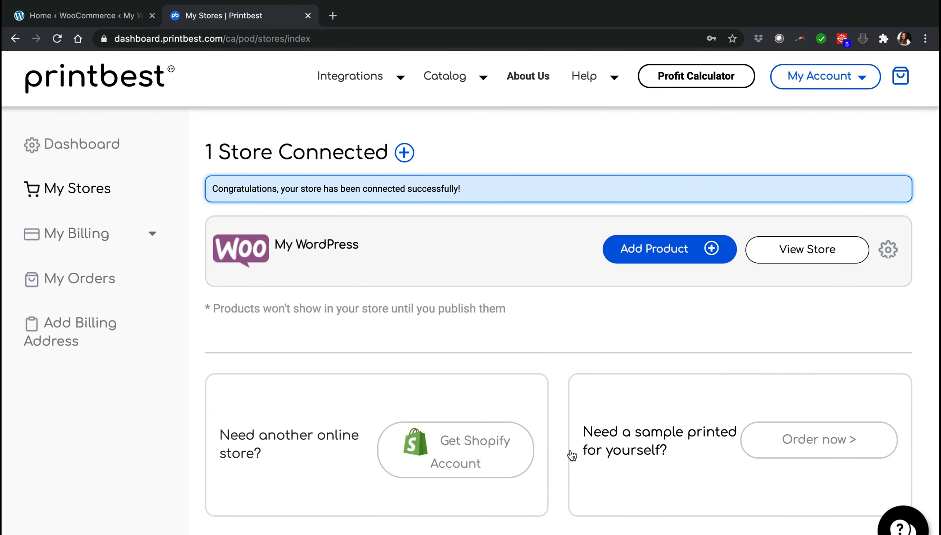
Start adding a product to the connected store, choosing the Gildan Youth Ultra Cotton Long-Sleeve T-Shirt G240B from the kids' long sleeve shirts
{"action": "left_click", "coordinate": [664, 253]}
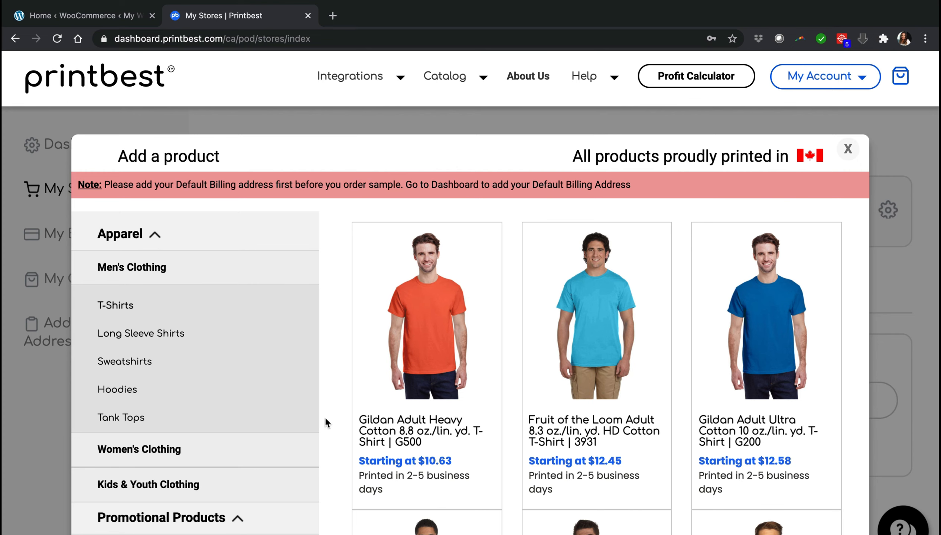
{"action": "left_click", "coordinate": [189, 490]}
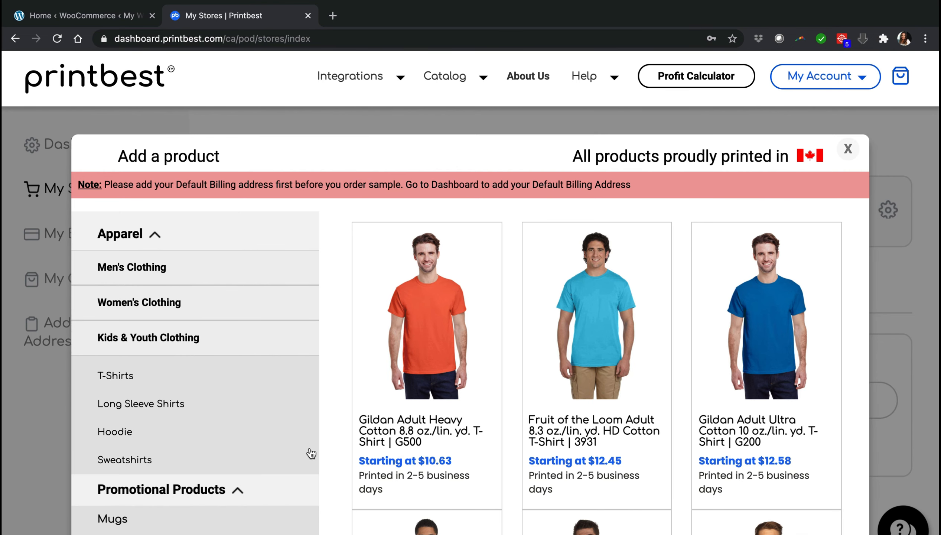
{"action": "scroll", "coordinate": [266, 468], "scroll_direction": "down", "scroll_amount": 2}
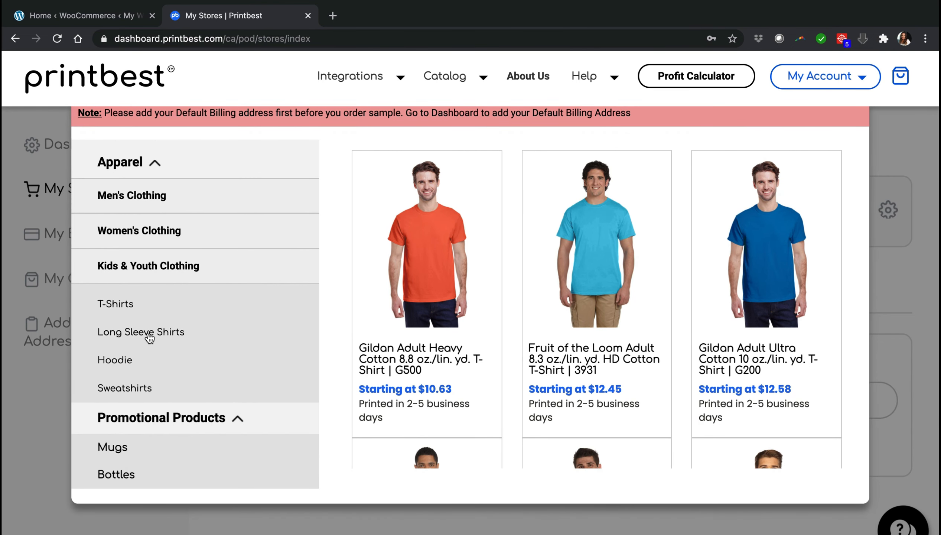
{"action": "left_click", "coordinate": [150, 333]}
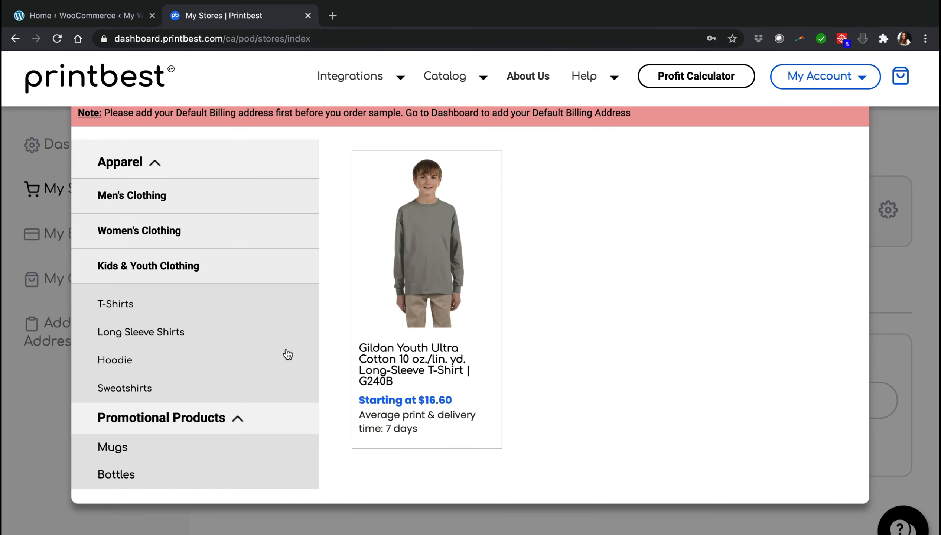
{"action": "left_click", "coordinate": [393, 368]}
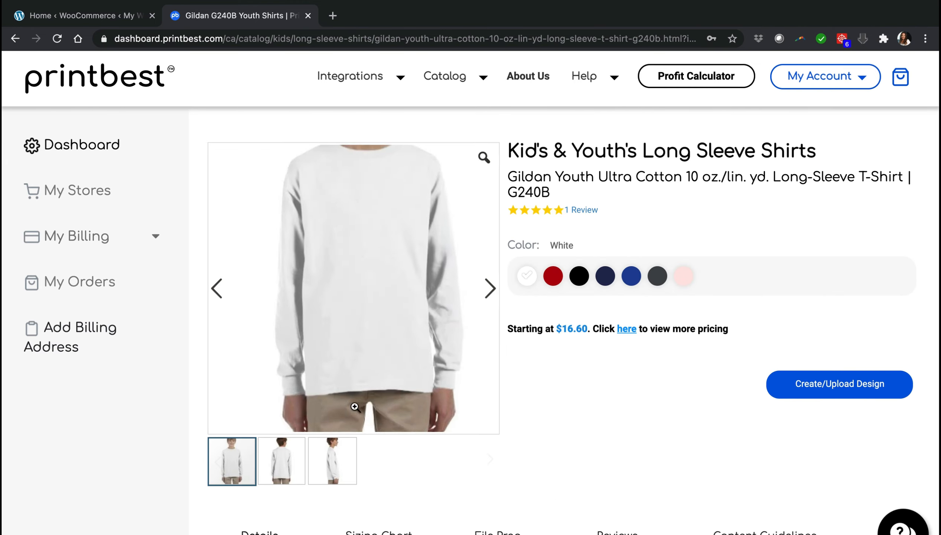
Review the shirt's photos, feature details, sizing chart and file preparation guidelines
{"action": "left_click", "coordinate": [482, 292]}
{"action": "left_click", "coordinate": [482, 291]}
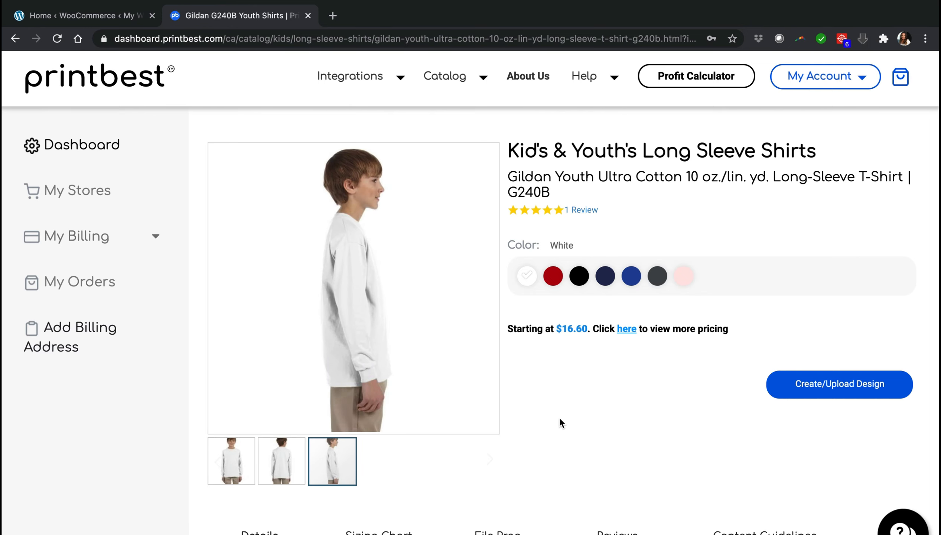
{"action": "scroll", "coordinate": [559, 417], "scroll_direction": "down", "scroll_amount": 5}
{"action": "scroll", "coordinate": [561, 421], "scroll_direction": "down", "scroll_amount": 1}
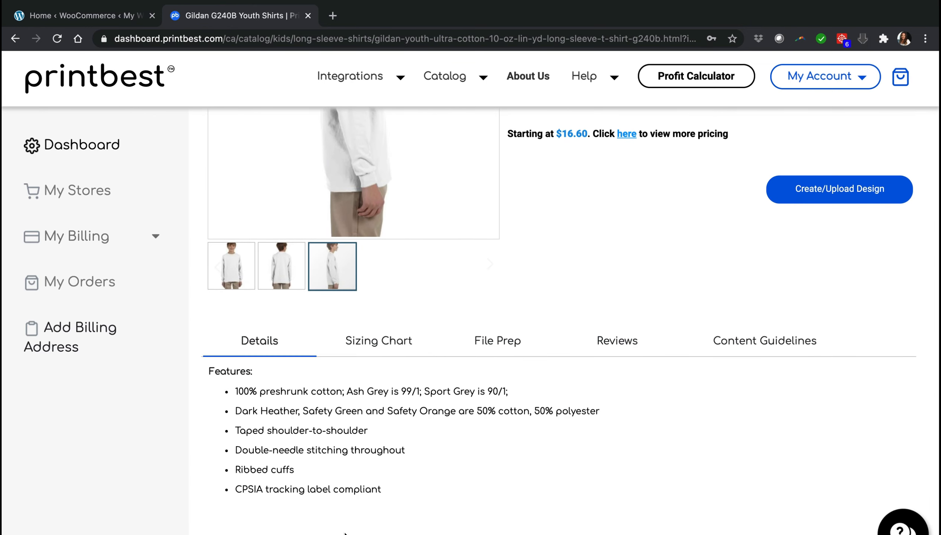
{"action": "left_click", "coordinate": [375, 348]}
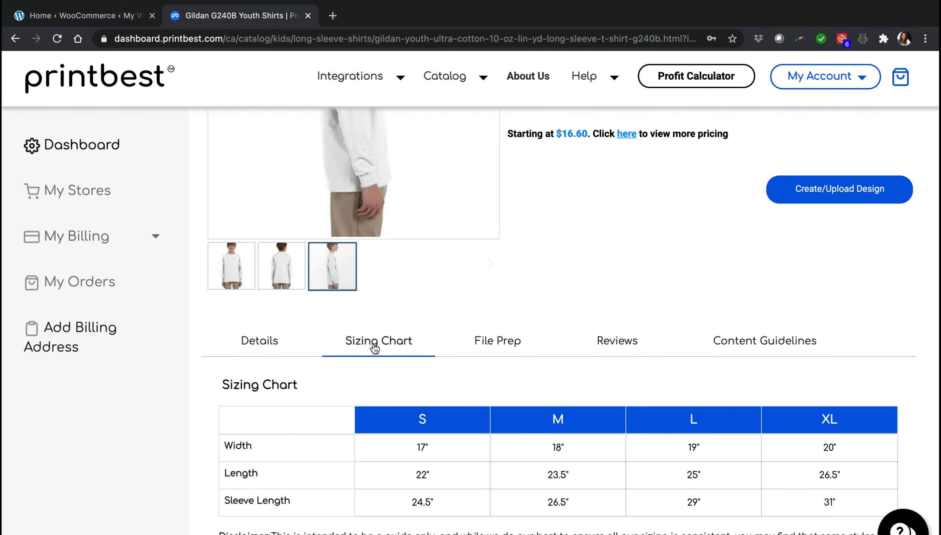
{"action": "left_click", "coordinate": [493, 348]}
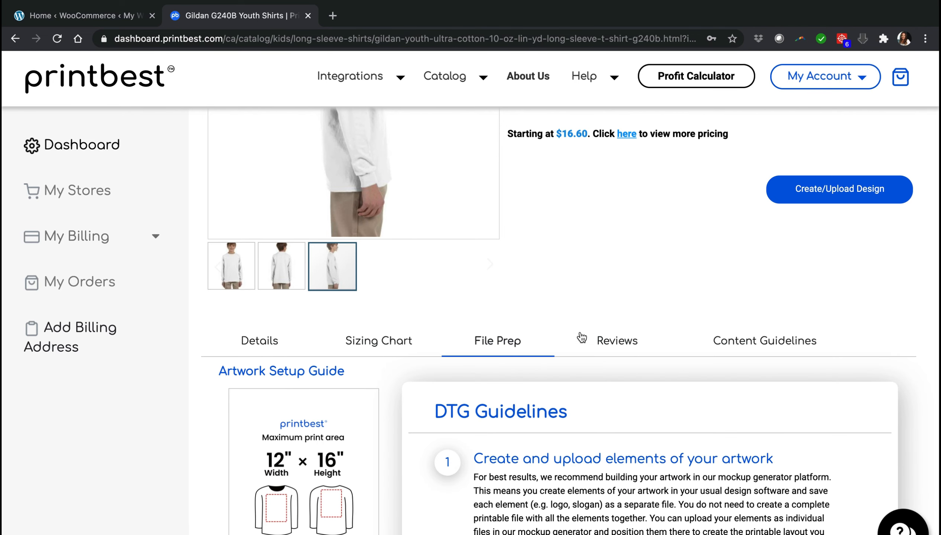
{"action": "scroll", "coordinate": [585, 451], "scroll_direction": "down", "scroll_amount": 5}
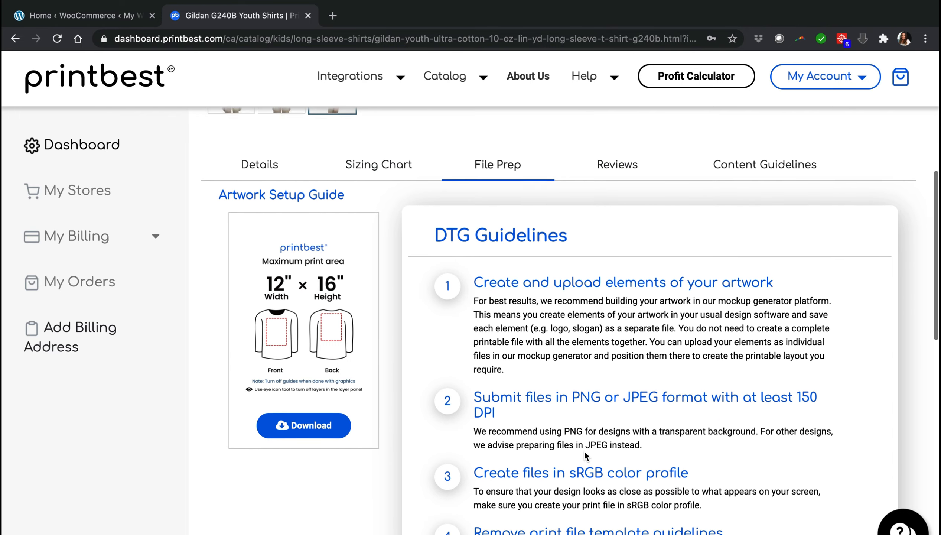
{"action": "scroll", "coordinate": [585, 451], "scroll_direction": "down", "scroll_amount": 1}
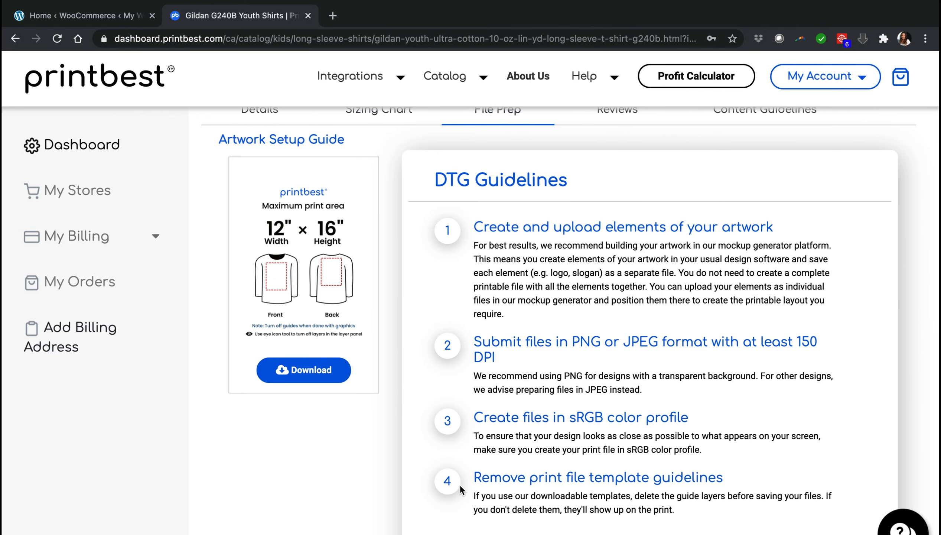
{"action": "scroll", "coordinate": [652, 254], "scroll_direction": "up", "scroll_amount": 9}
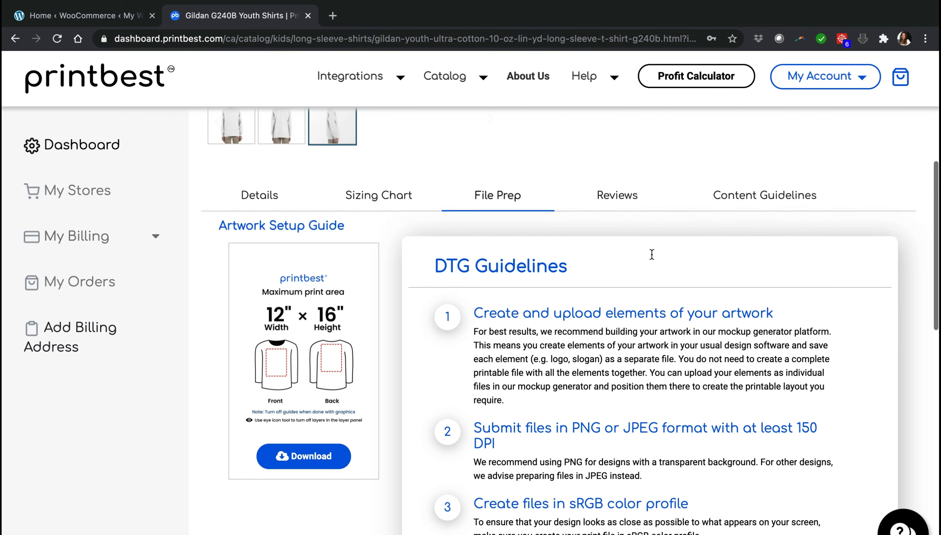
{"action": "scroll", "coordinate": [651, 253], "scroll_direction": "up", "scroll_amount": 2}
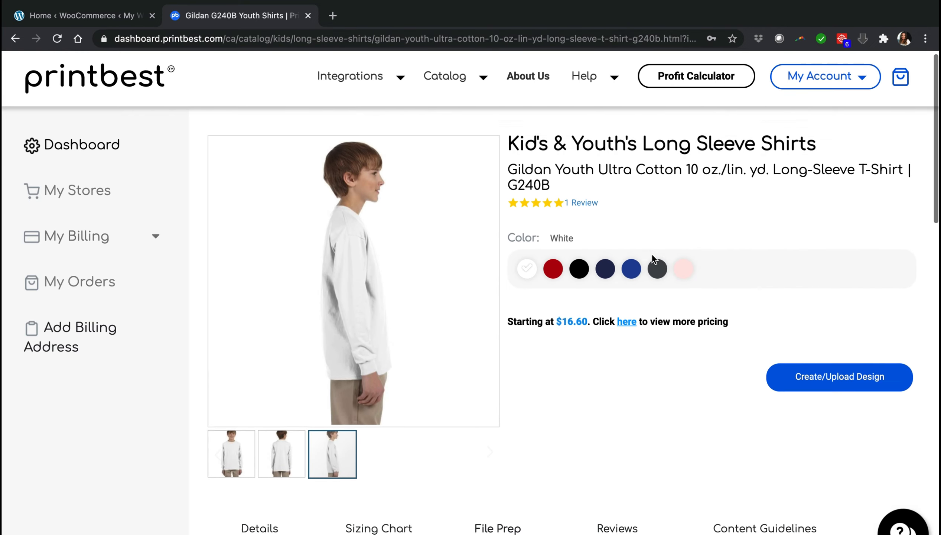
Start a design on the dark navy shirt and upload Printbest_logo_White.png from the device as its front artwork
{"action": "left_click", "coordinate": [826, 384]}
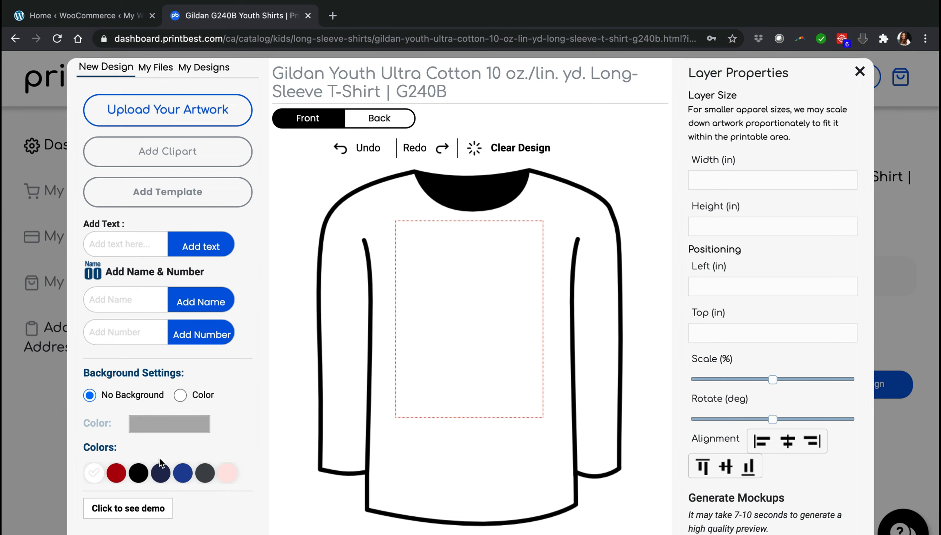
{"action": "left_click", "coordinate": [161, 477]}
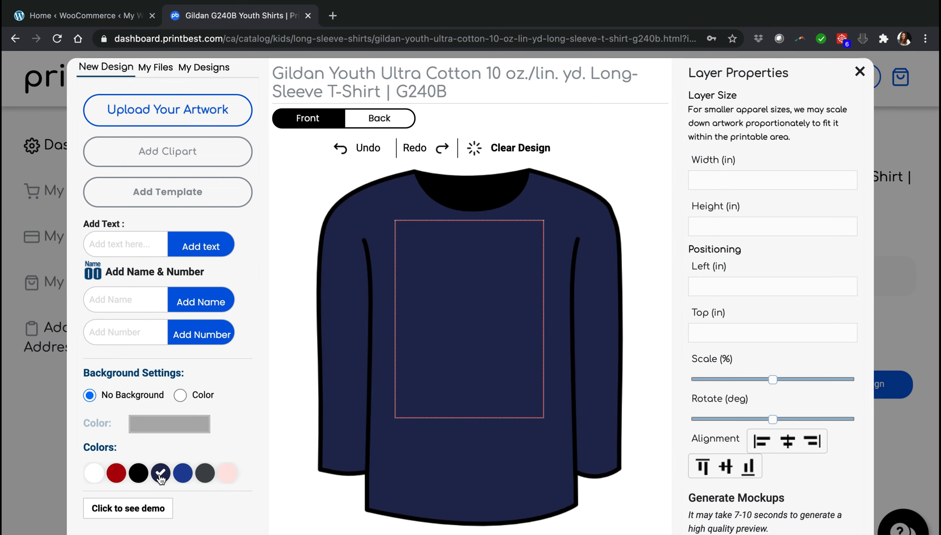
{"action": "left_click", "coordinate": [186, 110]}
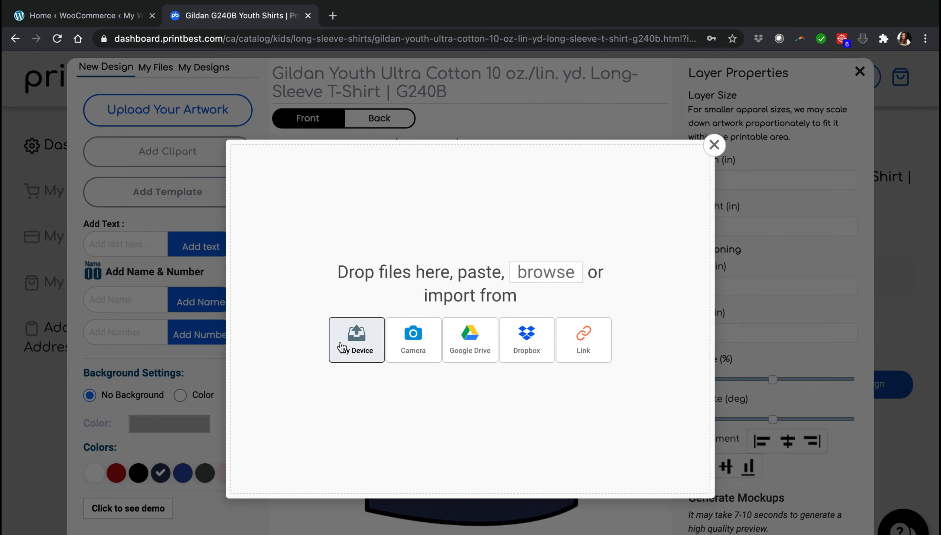
{"action": "left_click", "coordinate": [352, 346]}
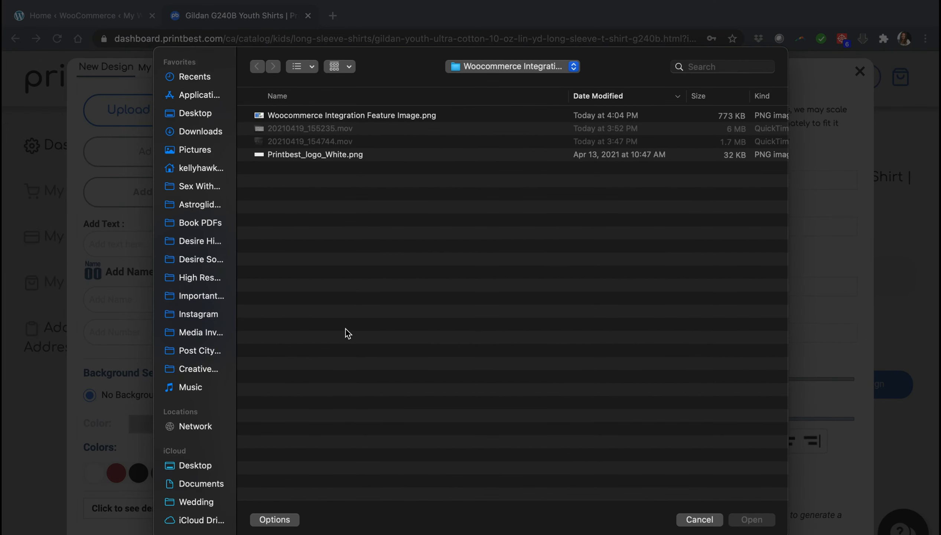
{"action": "left_click", "coordinate": [329, 154]}
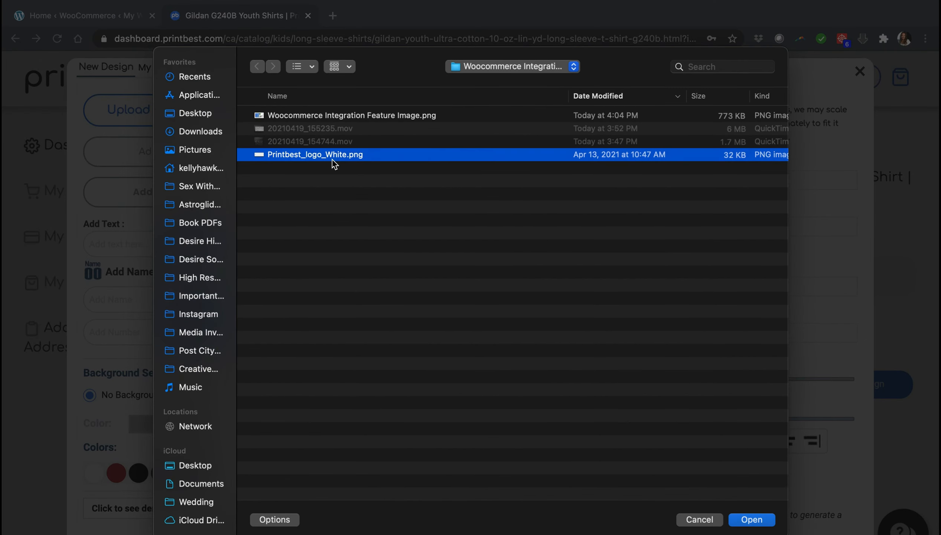
{"action": "left_click", "coordinate": [738, 519]}
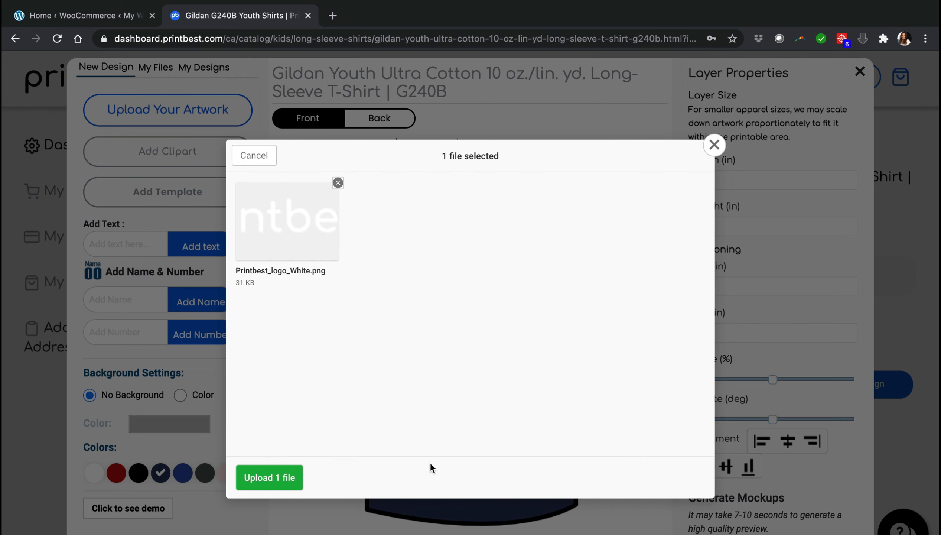
{"action": "left_click", "coordinate": [273, 482]}
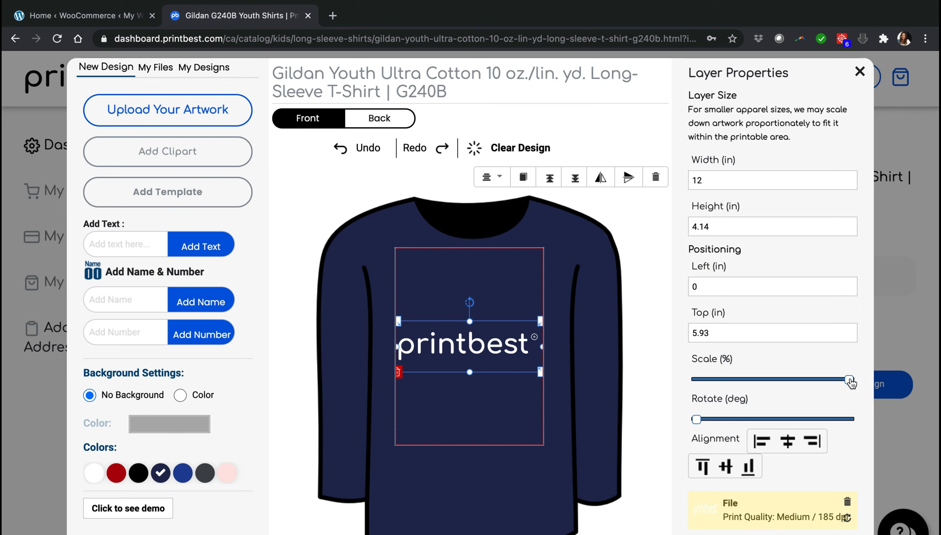
Scale the logo to 60% and position it on the upper chest at 2.4 in left and 3.53 in top
{"action": "left_click_drag", "start_coordinate": [851, 382], "coordinate": [790, 400]}
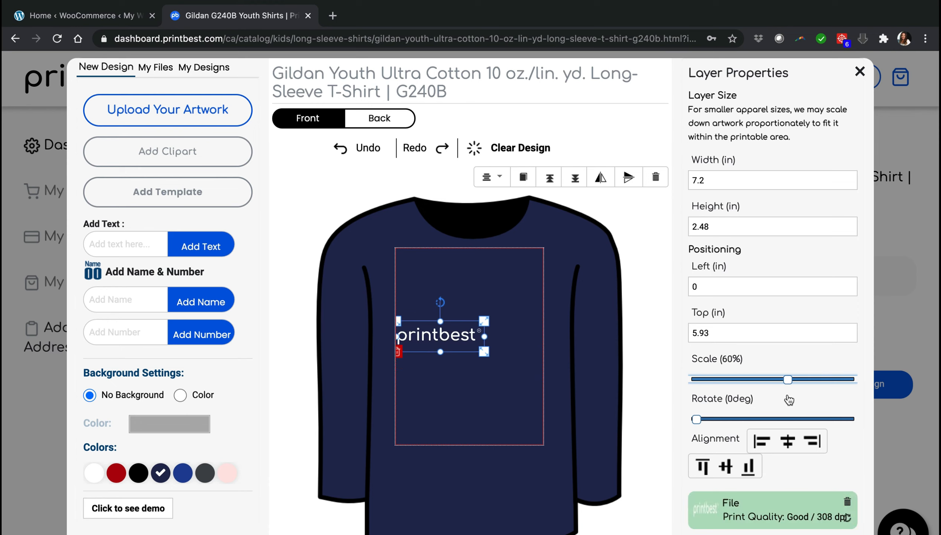
{"action": "left_click_drag", "start_coordinate": [462, 342], "coordinate": [484, 318]}
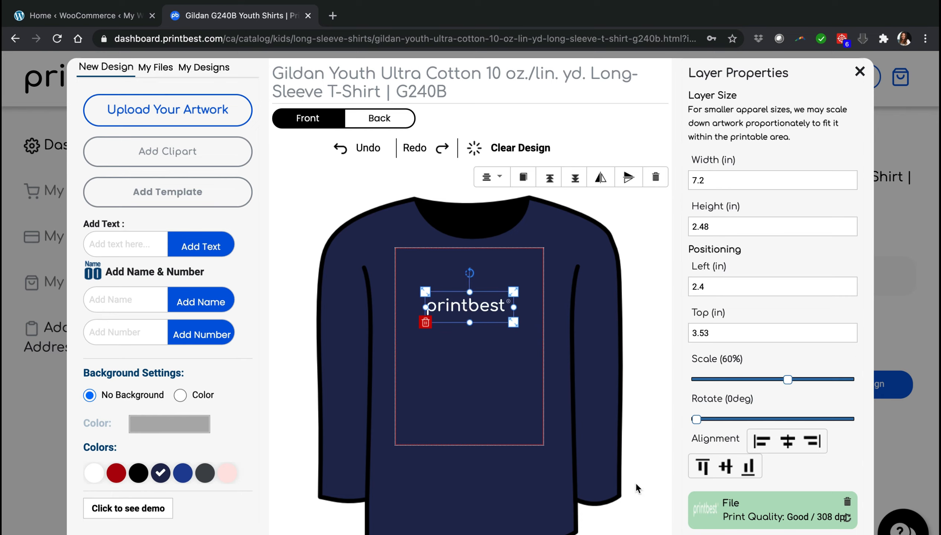
Start syncing the finished design to the WordPress store, choosing the red, navy, black and blue shirt colors in all sizes
{"action": "scroll", "coordinate": [639, 485], "scroll_direction": "down", "scroll_amount": 1}
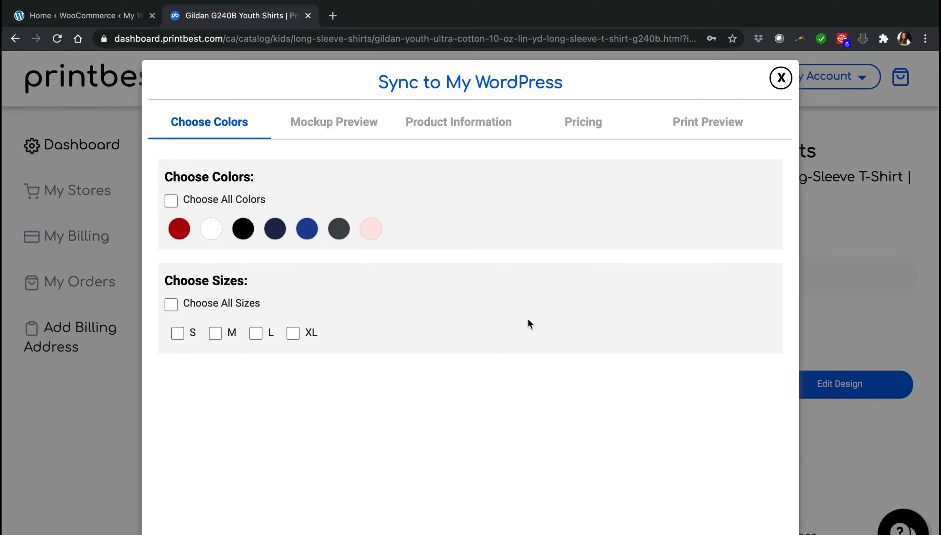
{"action": "left_click", "coordinate": [180, 228]}
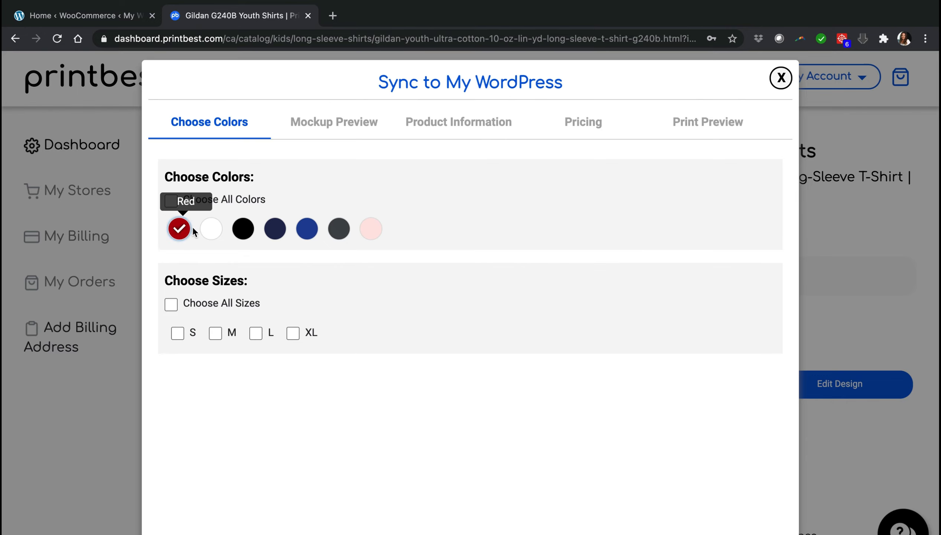
{"action": "left_click", "coordinate": [274, 228]}
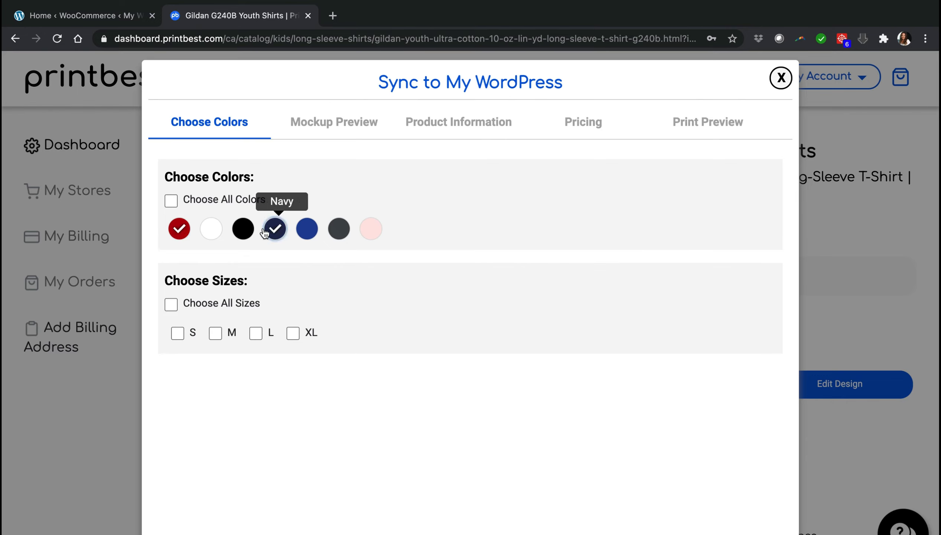
{"action": "left_click", "coordinate": [243, 228]}
{"action": "left_click", "coordinate": [308, 230]}
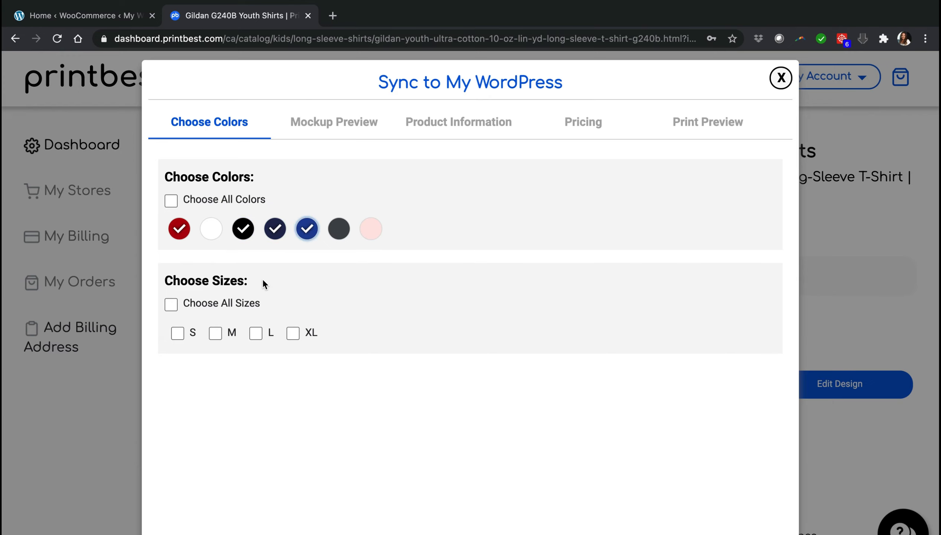
{"action": "left_click", "coordinate": [172, 305]}
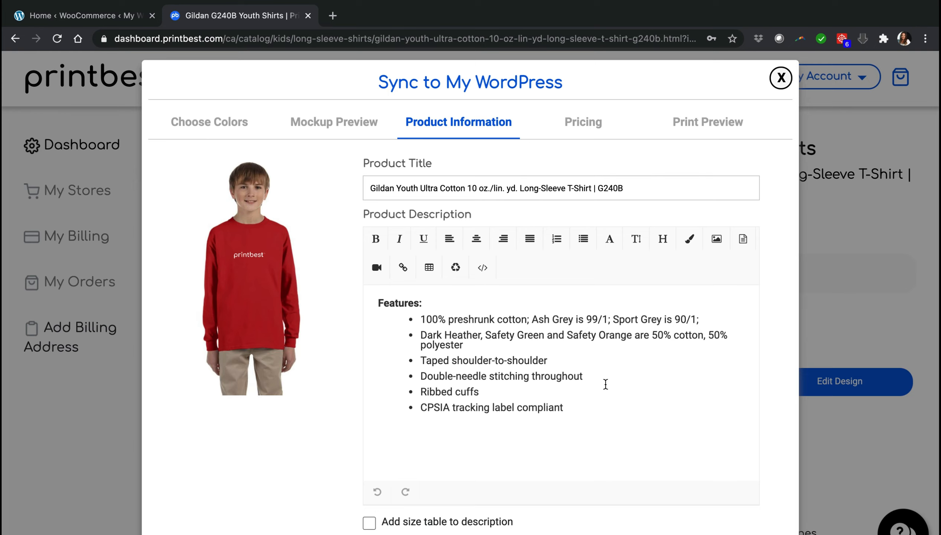
Add the size table to the product description and accept the pricing at 10% profit without enabling immediate publishing
{"action": "left_click", "coordinate": [370, 523]}
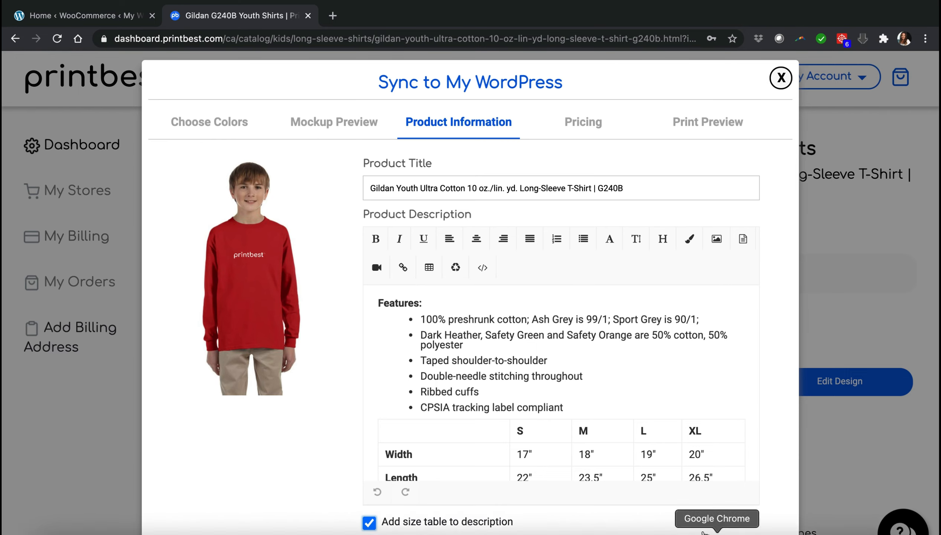
{"action": "left_click", "coordinate": [716, 533]}
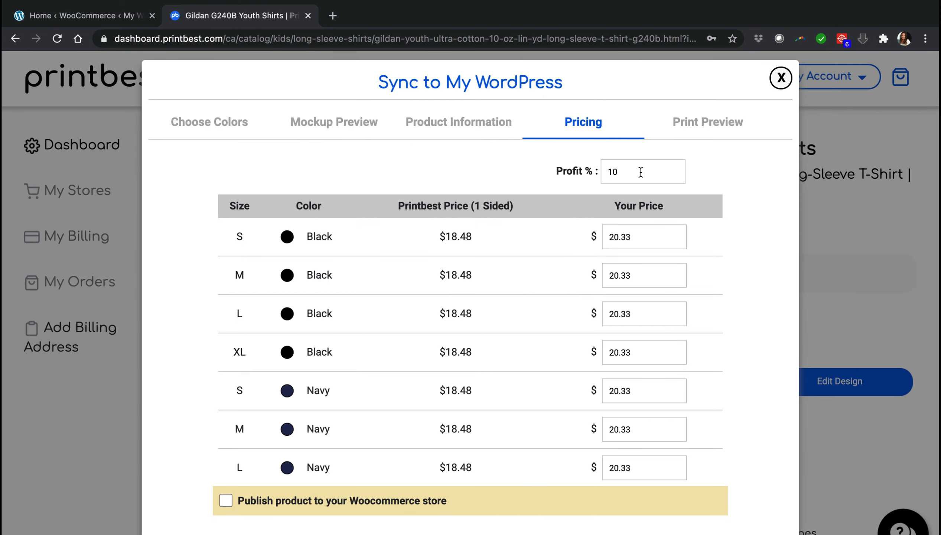
{"action": "left_click", "coordinate": [712, 532]}
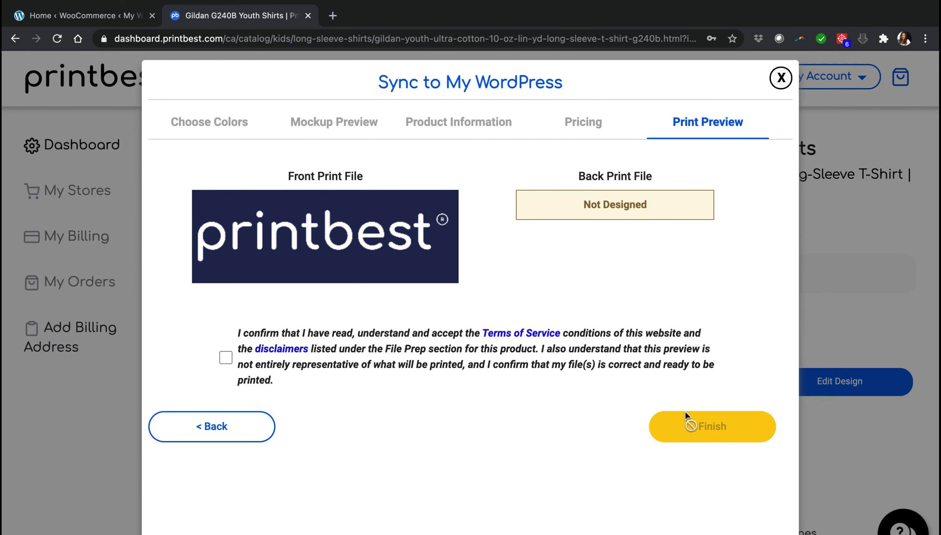
Accept the print preview's terms to finish the sync, and publish the synced youth long-sleeve shirt to the WooCommerce store
{"action": "left_click", "coordinate": [226, 359]}
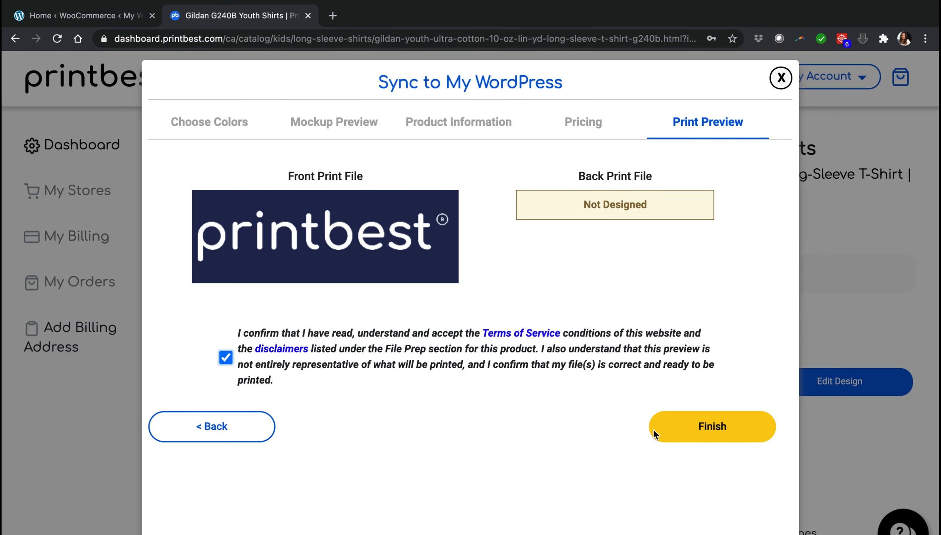
{"action": "left_click", "coordinate": [705, 432]}
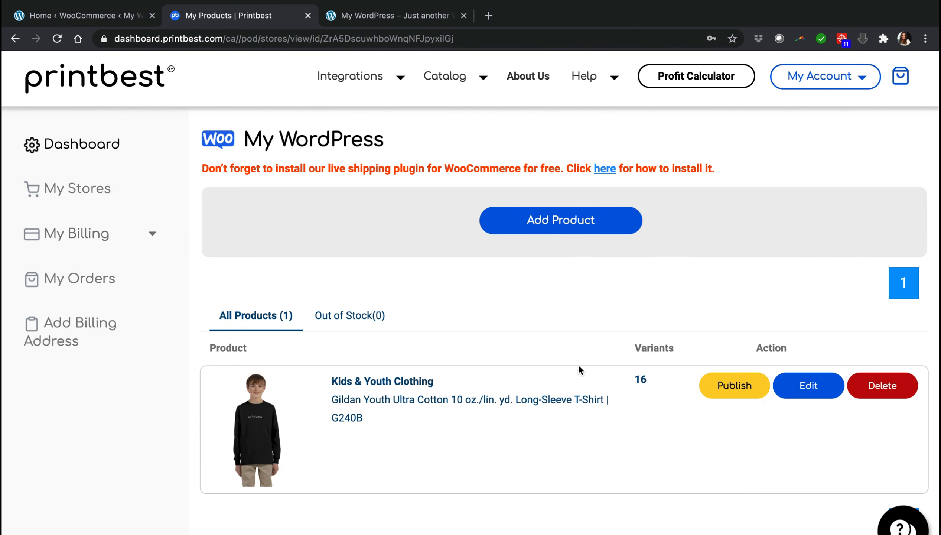
{"action": "left_click", "coordinate": [739, 387]}
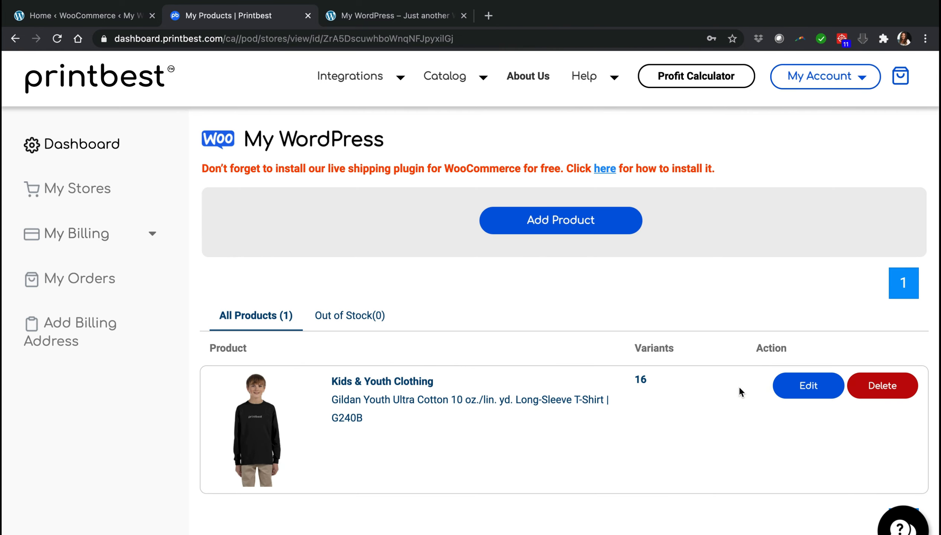
Switch to the WordPress storefront and check the New In products on the shop page for the published long-sleeve shirt
{"action": "left_click", "coordinate": [404, 15]}
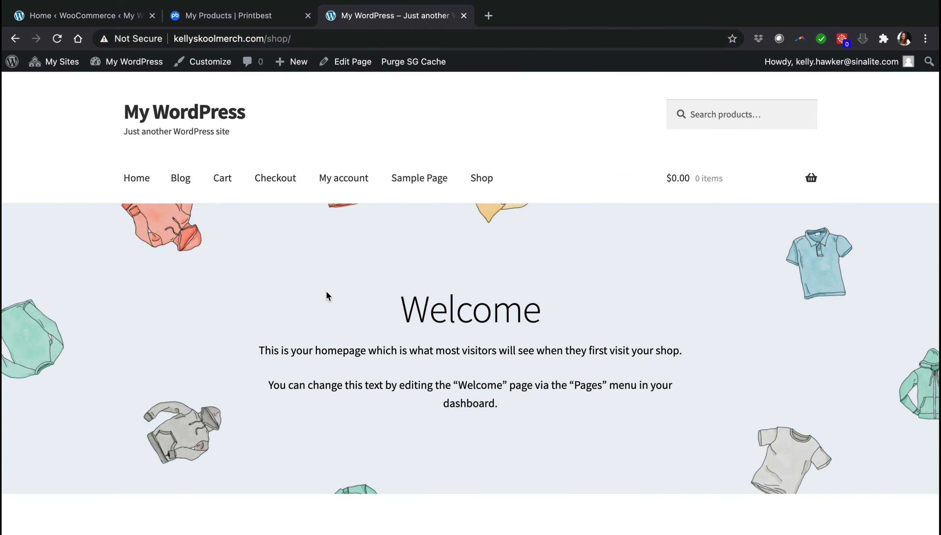
{"action": "scroll", "coordinate": [327, 293], "scroll_direction": "down", "scroll_amount": 10}
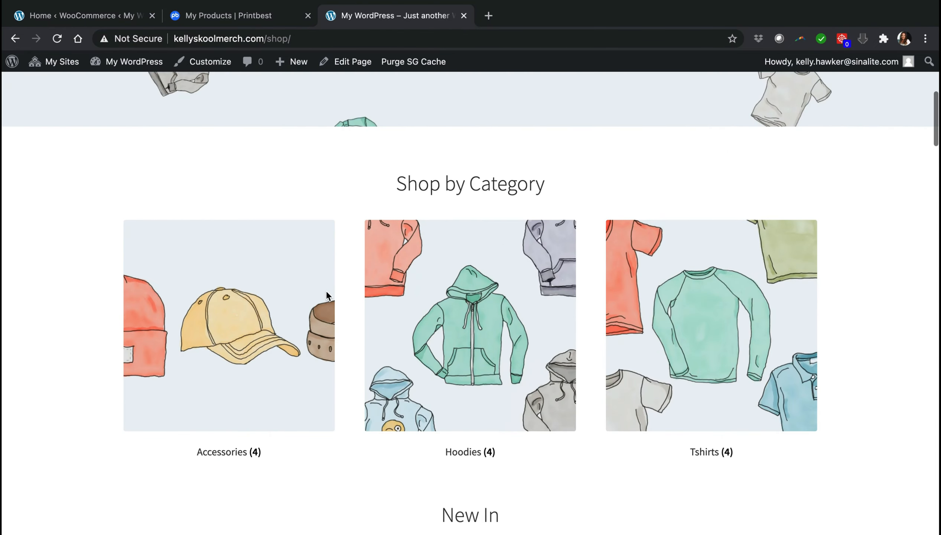
{"action": "scroll", "coordinate": [326, 295], "scroll_direction": "down", "scroll_amount": 5}
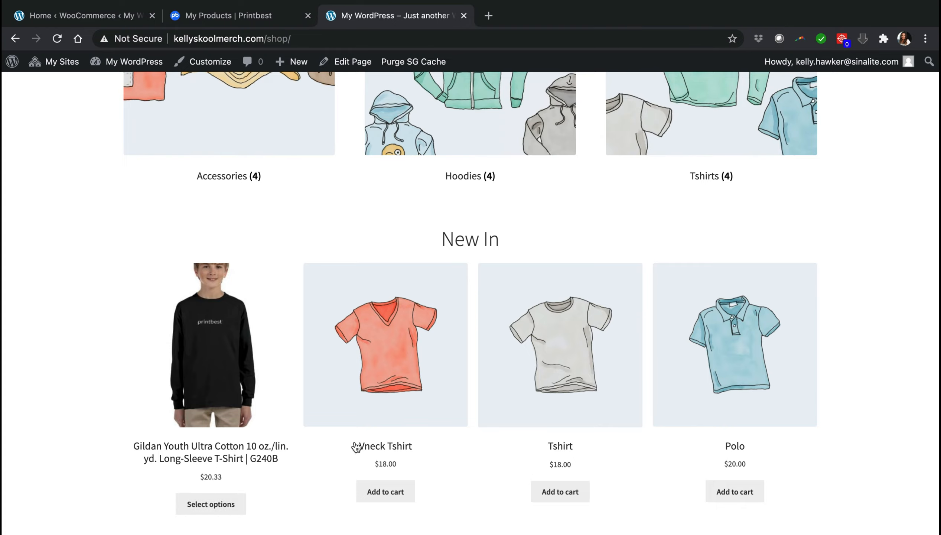
{"action": "scroll", "coordinate": [356, 447], "scroll_direction": "up", "scroll_amount": 1}
{"action": "scroll", "coordinate": [356, 447], "scroll_direction": "down", "scroll_amount": 3}
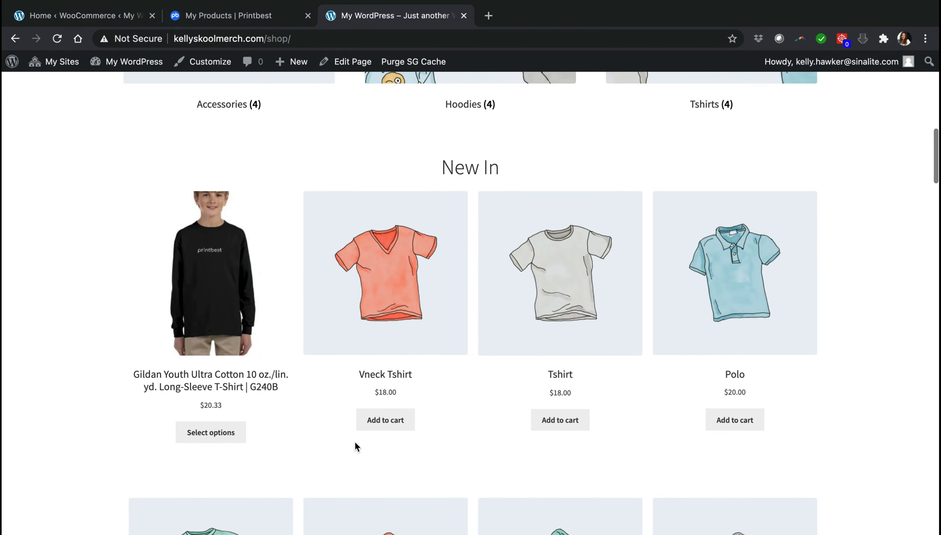